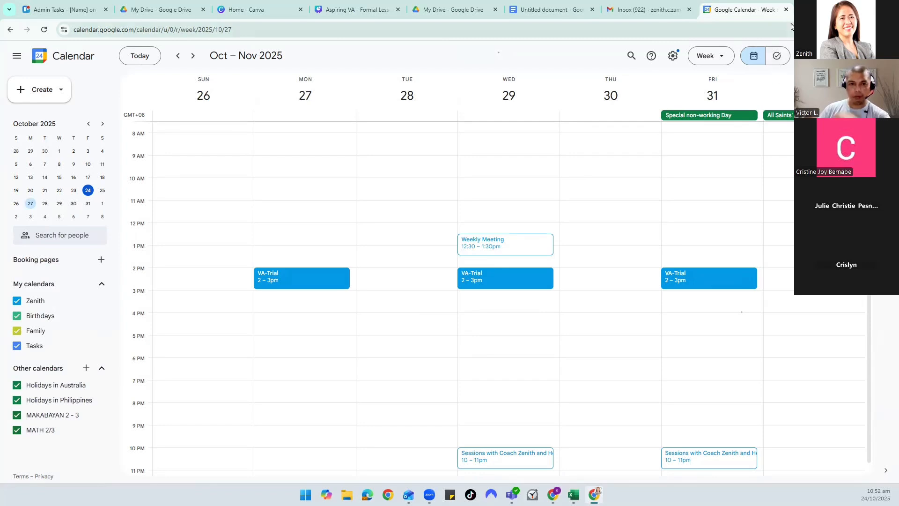
# Open worldtimebuddy.com in a new browser tab
pyautogui.hotkey('ctrl', 't')
pyautogui.write('w')
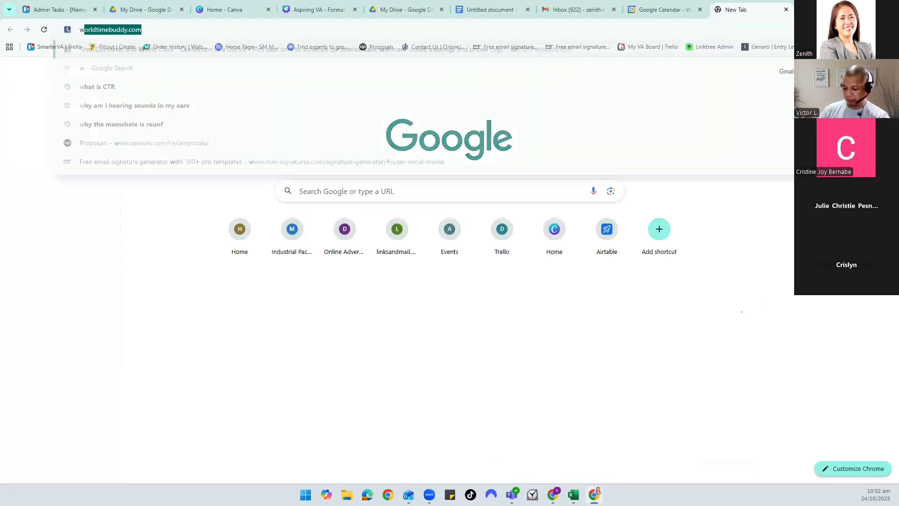
pyautogui.write('orld')
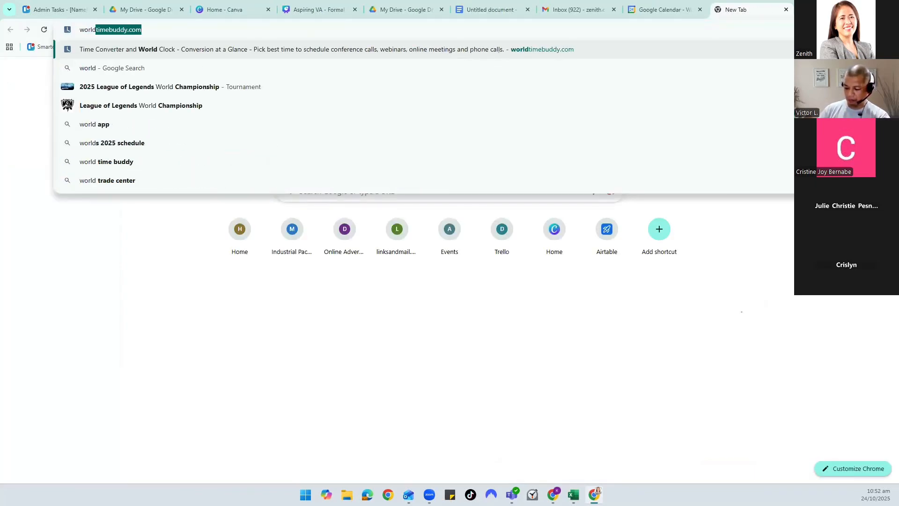
pyautogui.press('Return')
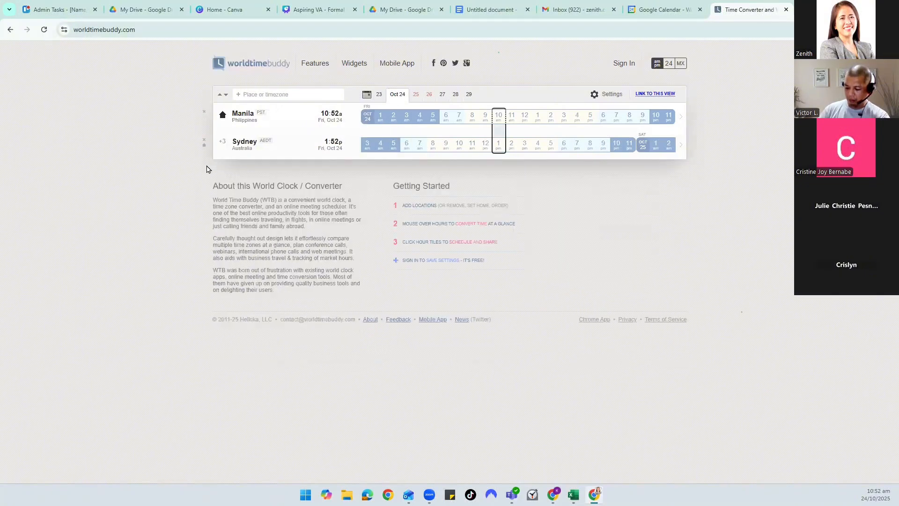
# Remove Sydney from the time zone comparison and add Sydney, Australia back
pyautogui.click(205, 139)
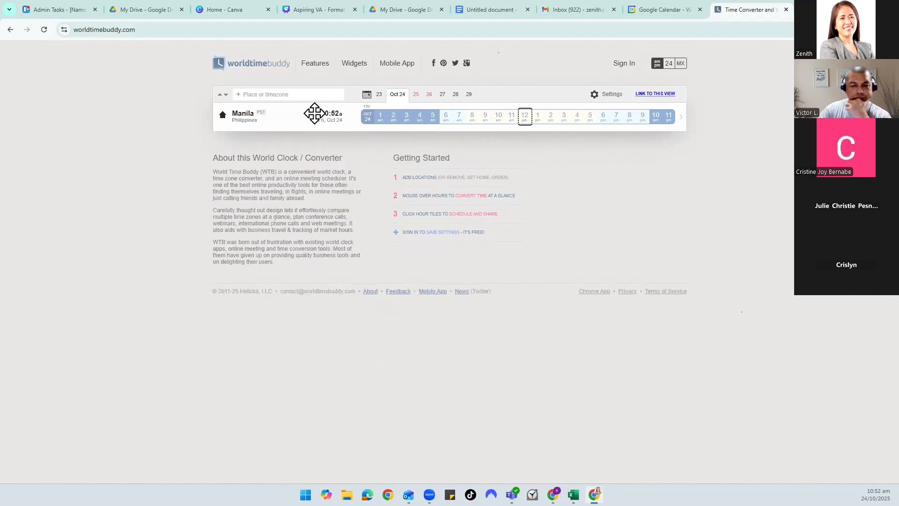
pyautogui.click(283, 97)
pyautogui.write('Sydney')
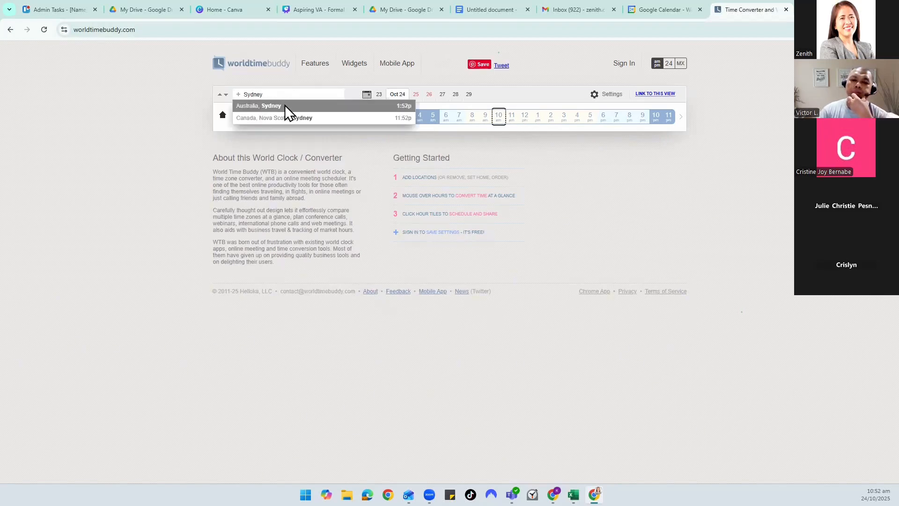
pyautogui.click(285, 104)
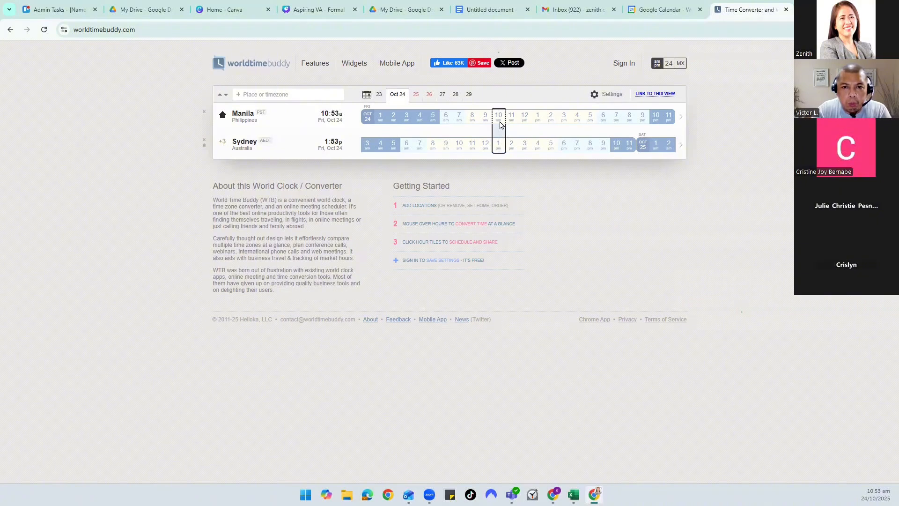
# Add Denver, Colorado, United States to the time zone comparison
pyautogui.click(262, 96)
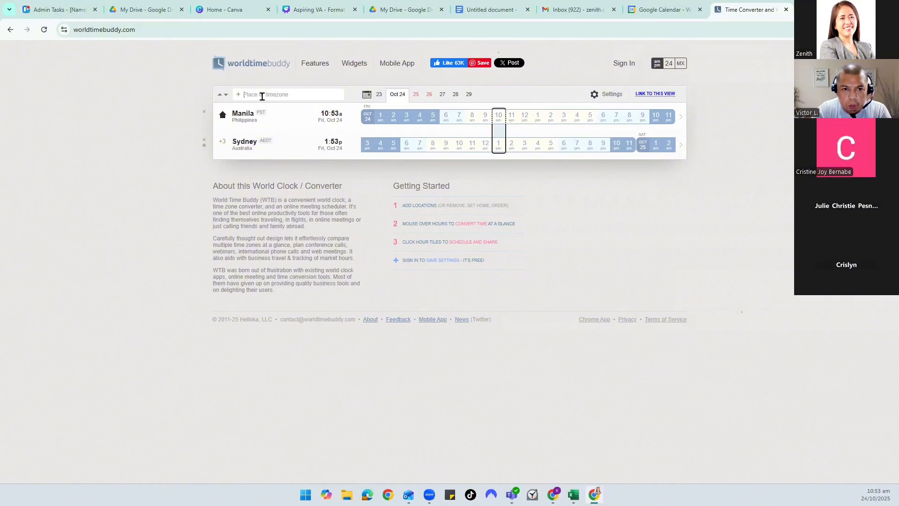
pyautogui.write('Co')
pyautogui.write('loar')
pyautogui.press('BackSpace')
pyautogui.press('BackSpace')
pyautogui.write('rado')
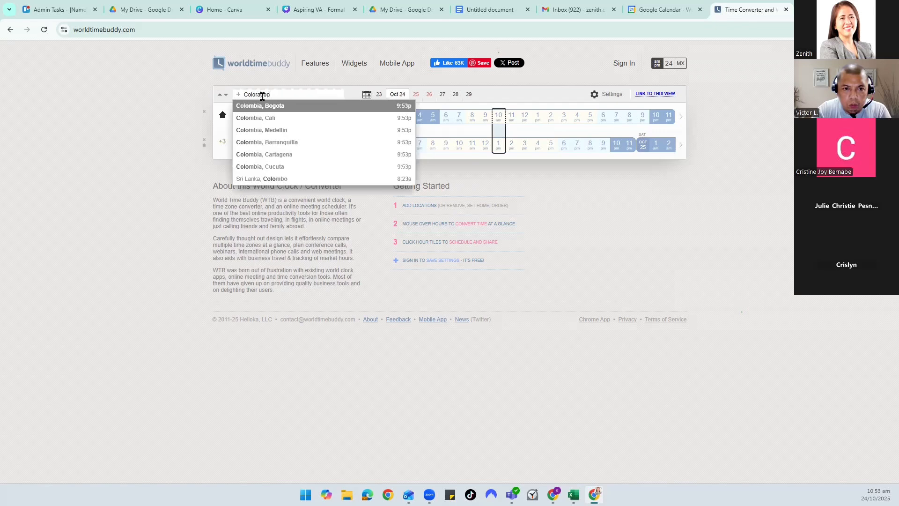
pyautogui.write('p')
pyautogui.press('BackSpace')
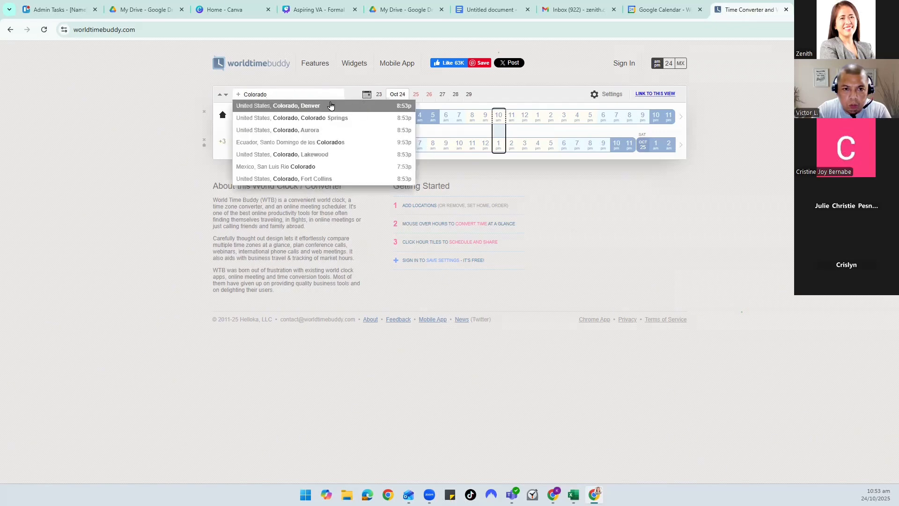
pyautogui.click(331, 105)
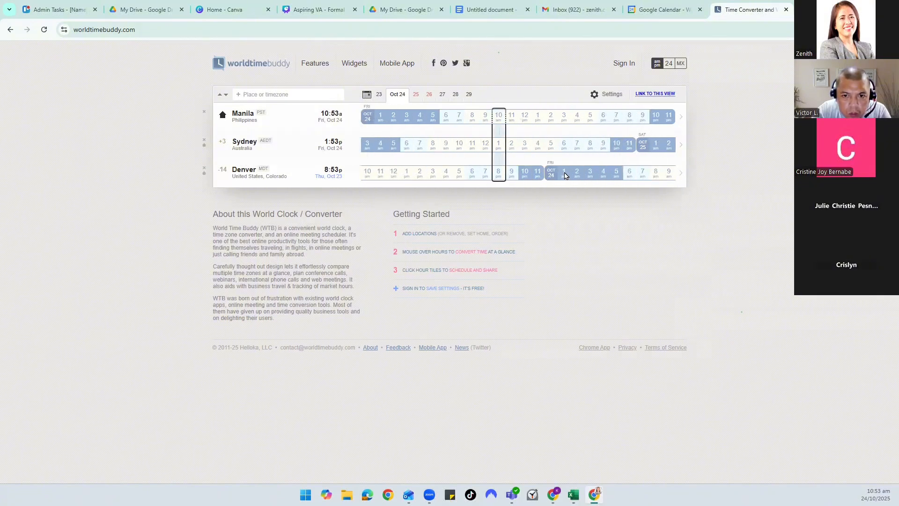
pyautogui.hotkey('ctrl', '+')
pyautogui.hotkey('ctrl', '+')
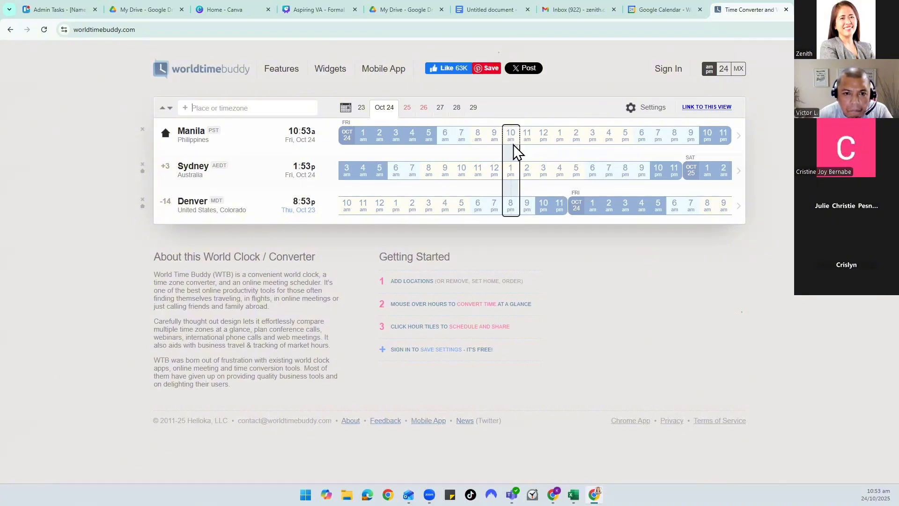
# Switch to the Google Calendar week view showing October 26 to 31, 2025
pyautogui.click(663, 9)
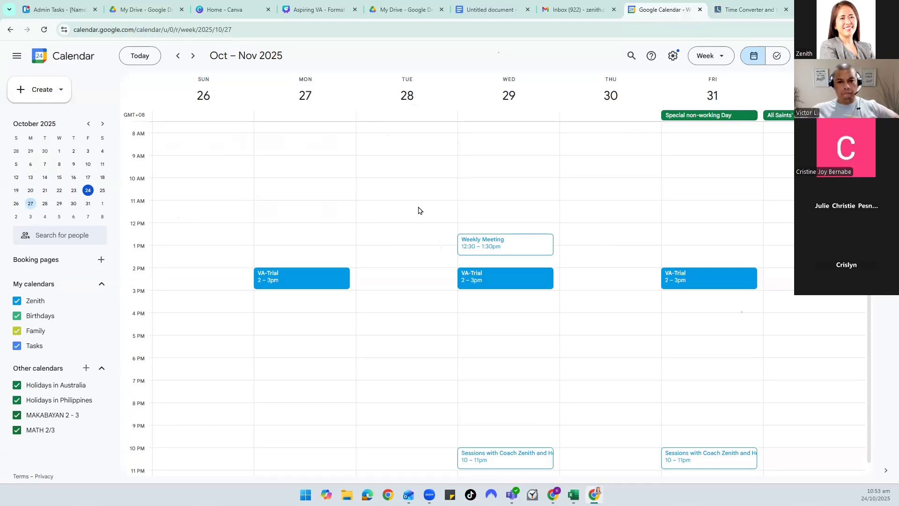
pyautogui.scroll(3, 399, 247)
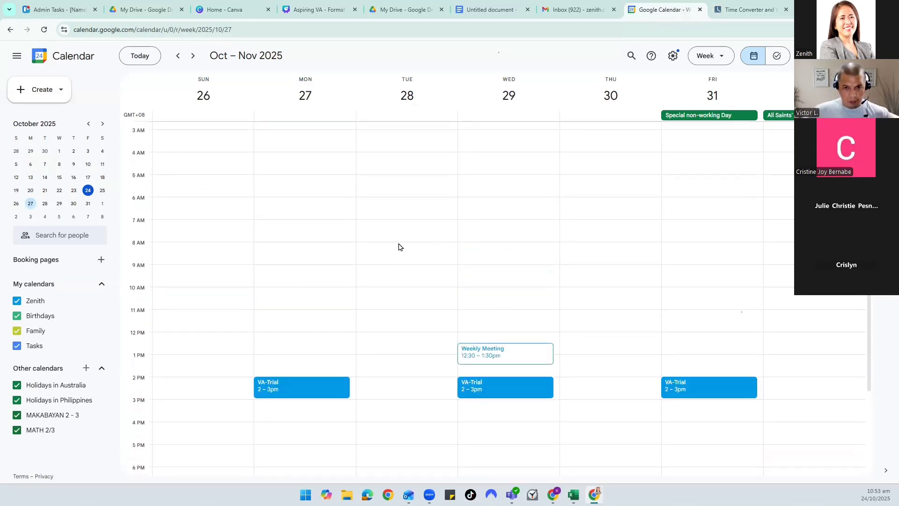
pyautogui.click(55, 90)
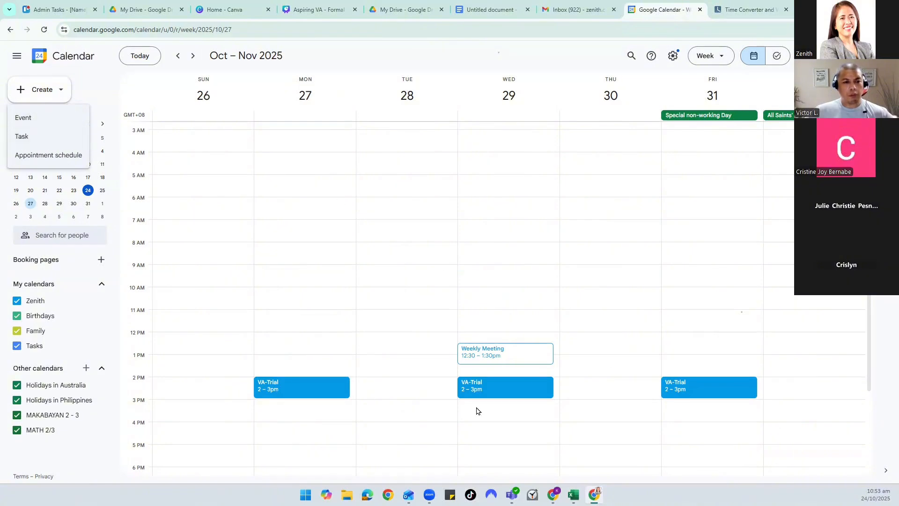
pyautogui.click(29, 121)
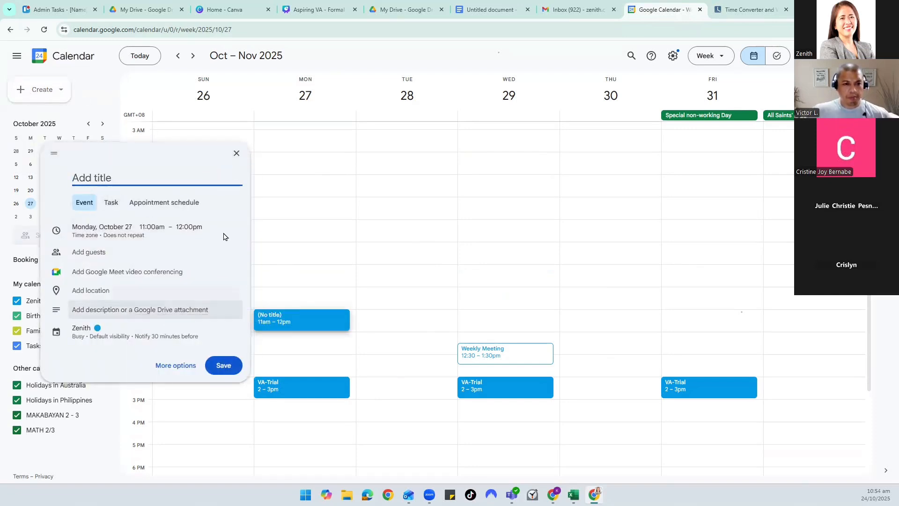
pyautogui.click(236, 151)
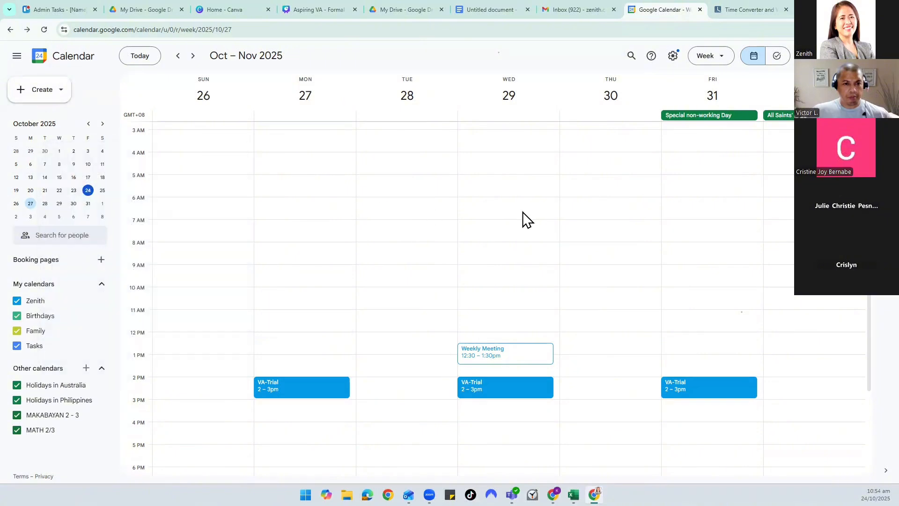
# Create an event on Thursday, October 30, at 4:00am with full options, titled "Catch up with" plus the contact's first name
pyautogui.click(593, 160)
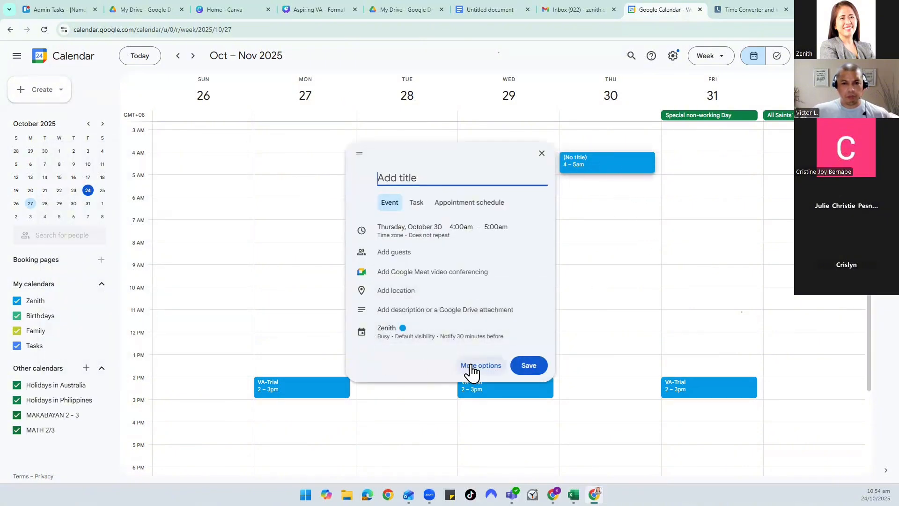
pyautogui.click(470, 367)
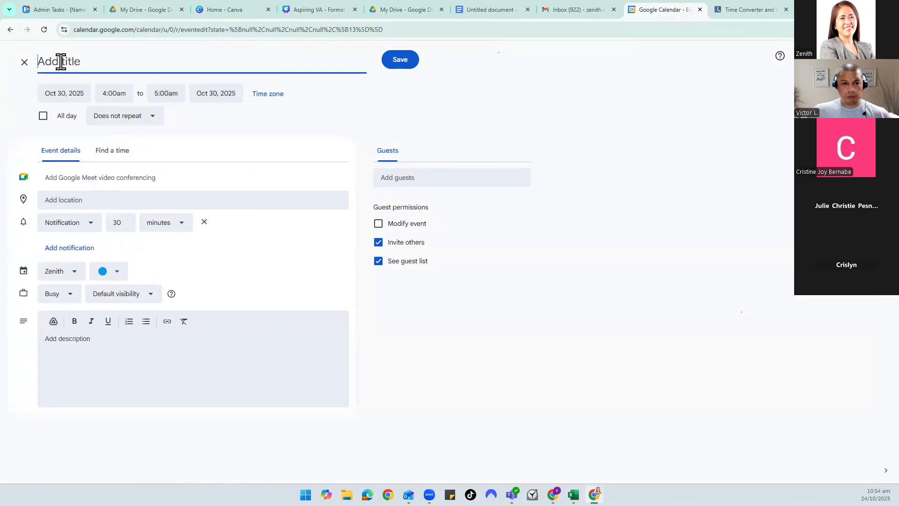
pyautogui.write('Catch ')
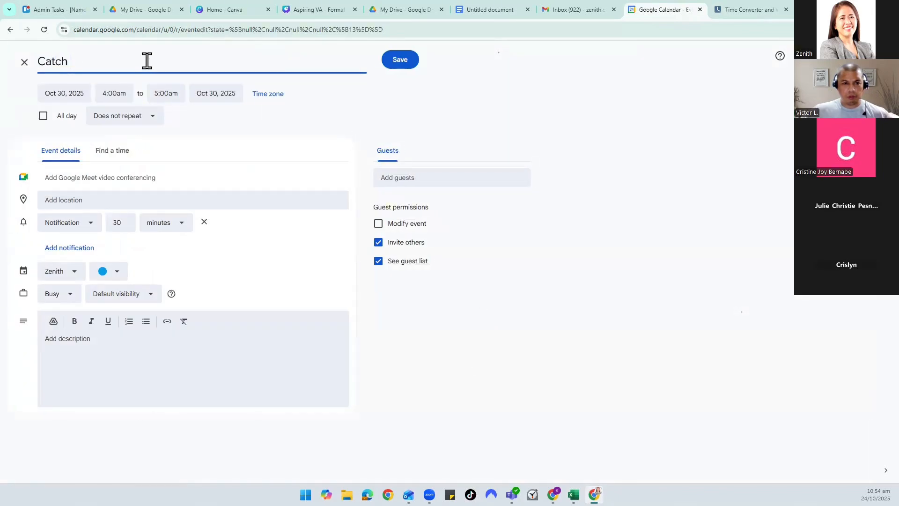
pyautogui.write('up wiot')
pyautogui.press('BackSpace')
pyautogui.press('BackSpace')
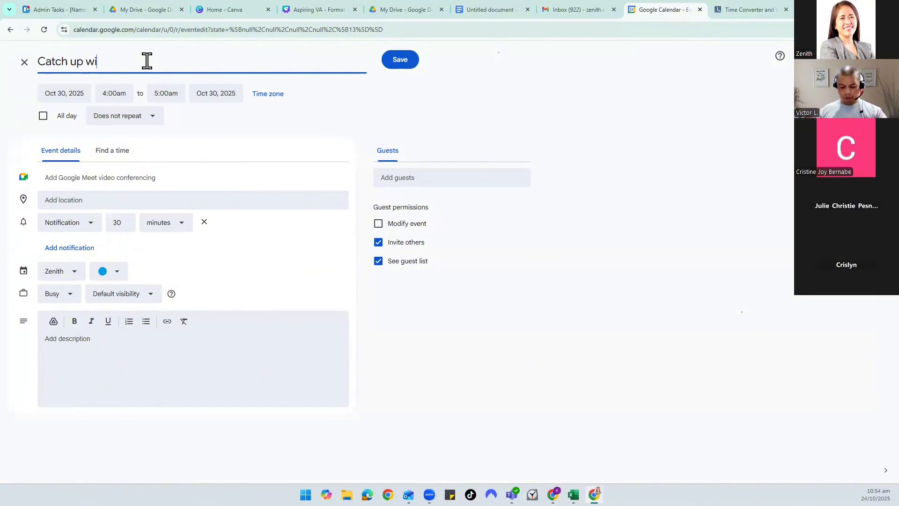
pyautogui.write('th Boss')
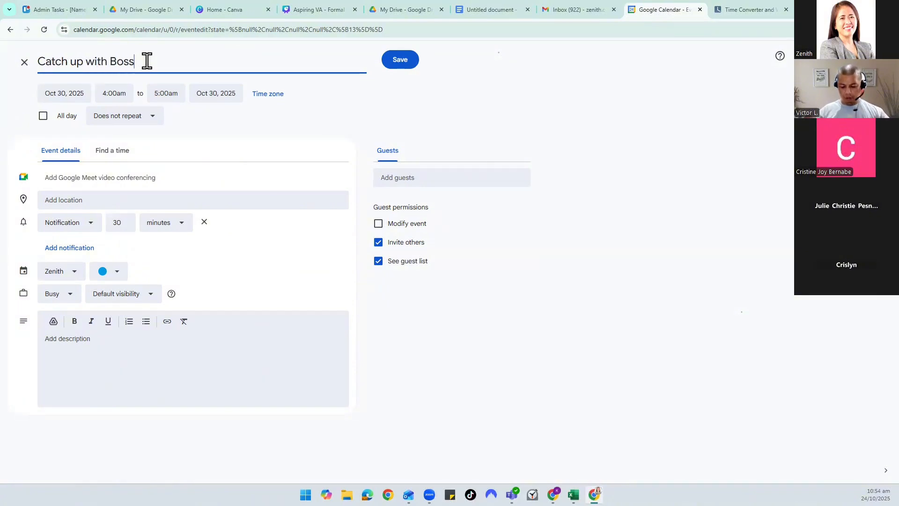
pyautogui.write('ing')
pyautogui.doubleClick(132, 61)
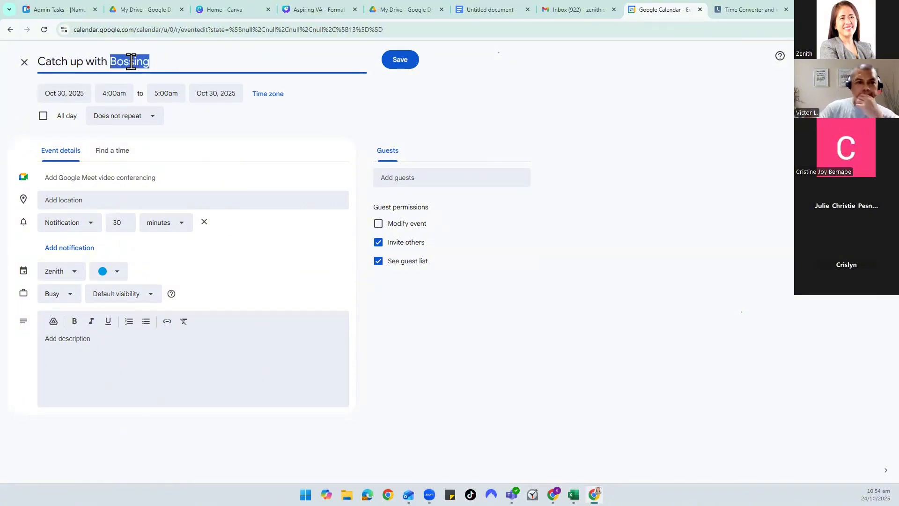
pyautogui.write('Mark')
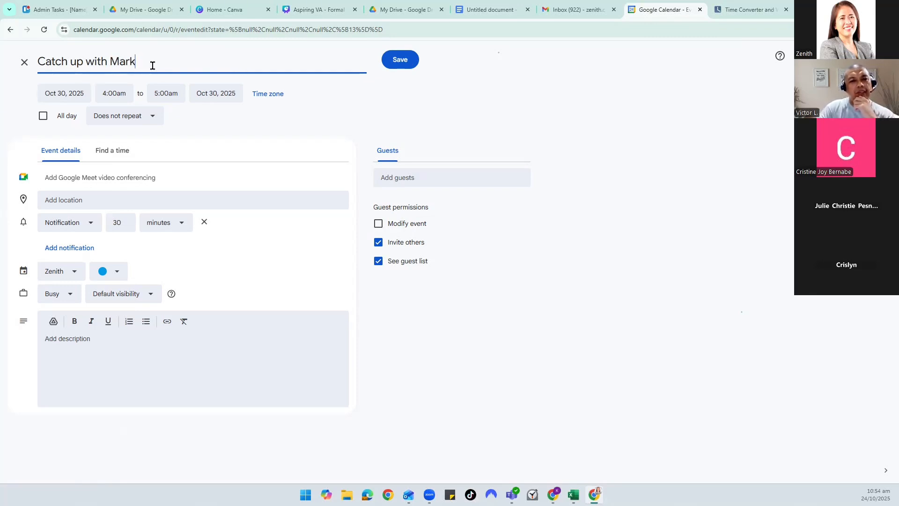
# Set the event's date to October 27, 2025
pyautogui.click(73, 94)
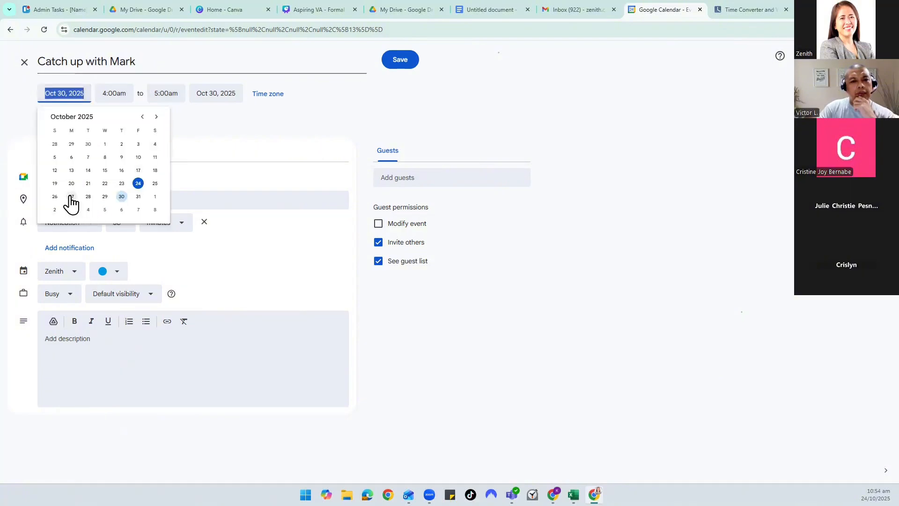
pyautogui.click(71, 197)
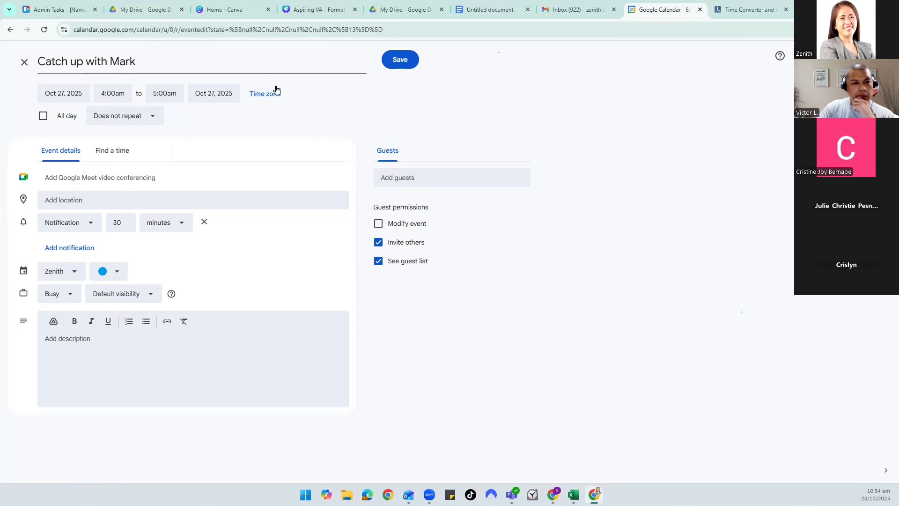
# Compare the Manila, Sydney and Denver hours in World Time Buddy and set the calendar event's time from 10:00am to 11:30am
pyautogui.click(729, 9)
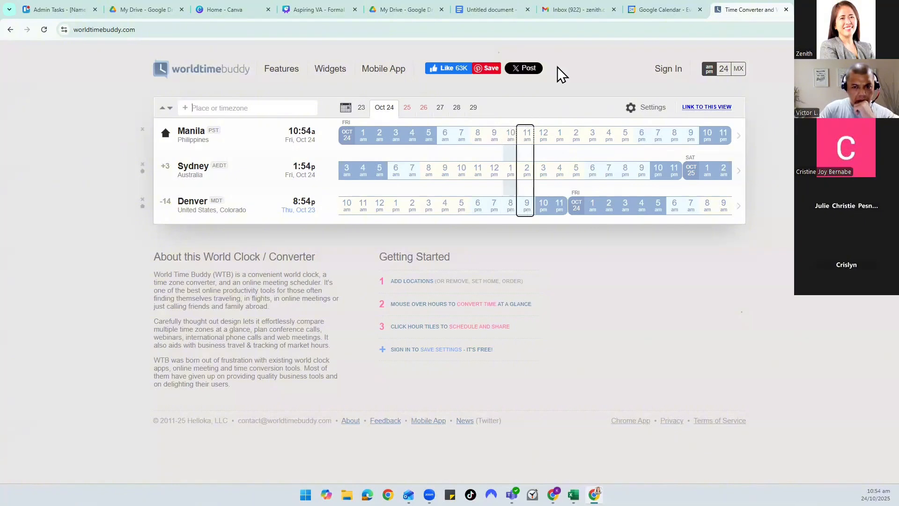
pyautogui.click(664, 11)
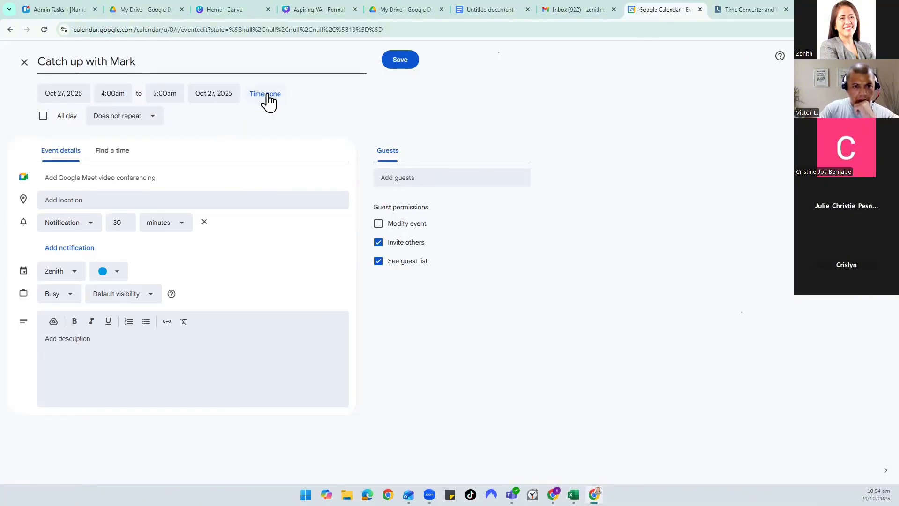
pyautogui.click(744, 9)
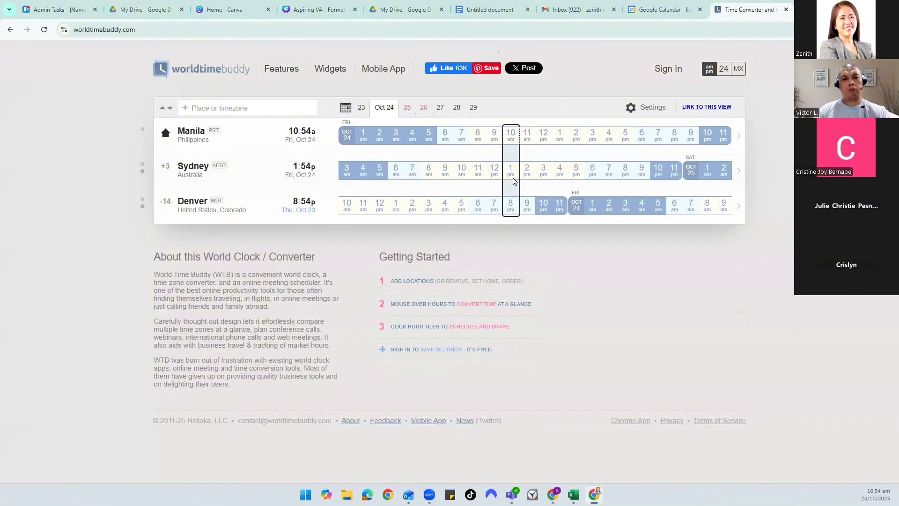
pyautogui.click(658, 10)
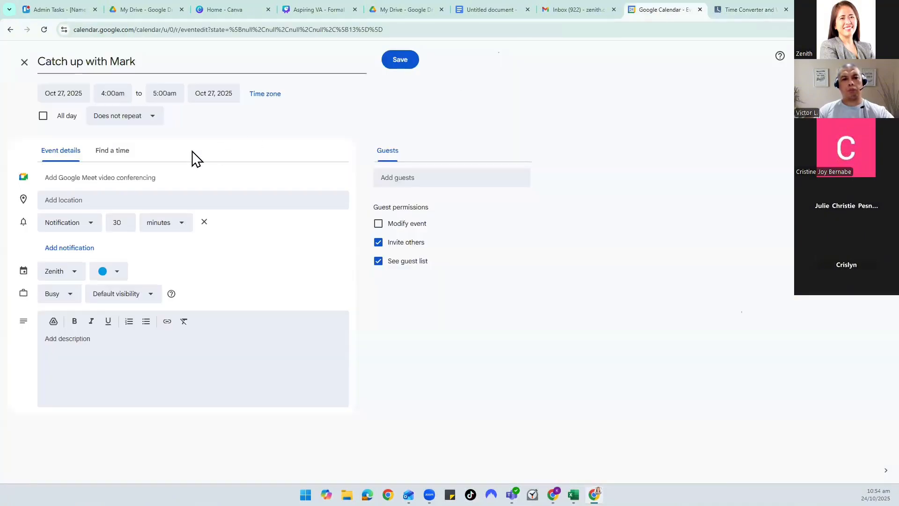
pyautogui.click(119, 97)
pyautogui.scroll(3, 178, 125)
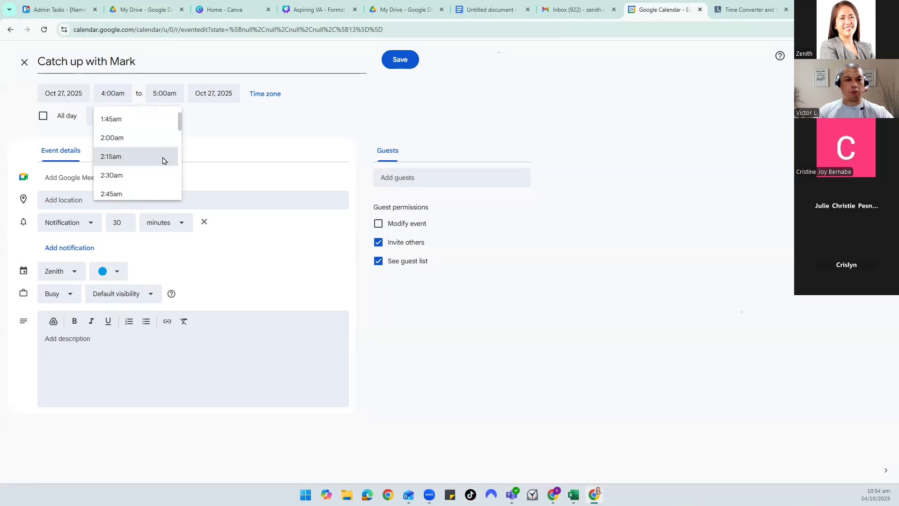
pyautogui.scroll(-2, 164, 159)
pyautogui.scroll(-8, 163, 161)
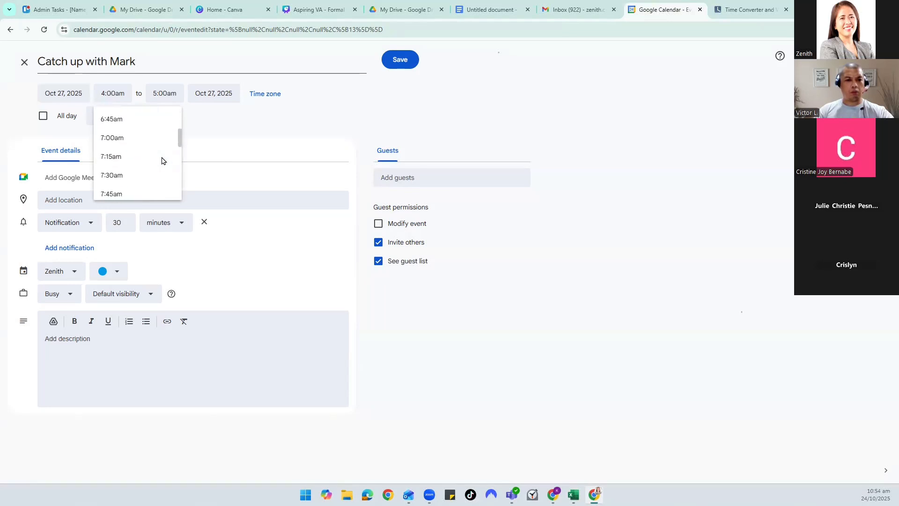
pyautogui.scroll(-2, 161, 160)
pyautogui.click(145, 174)
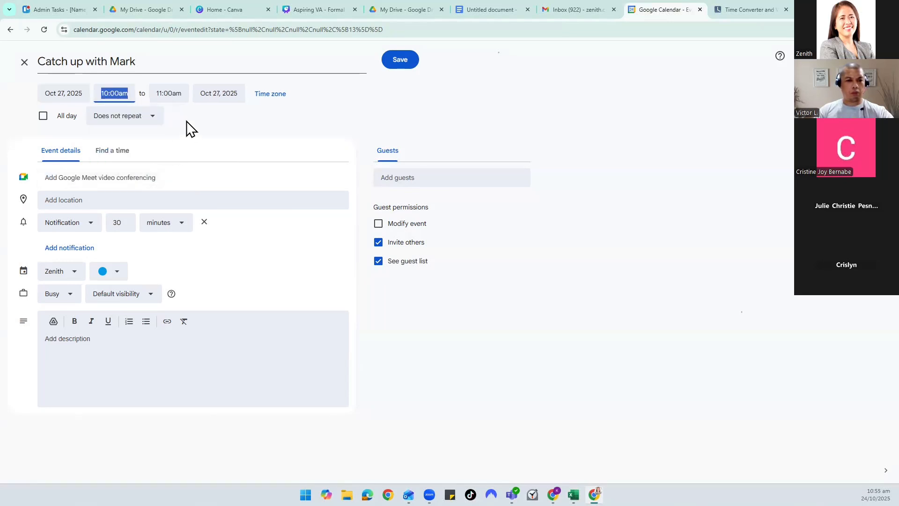
pyautogui.click(175, 96)
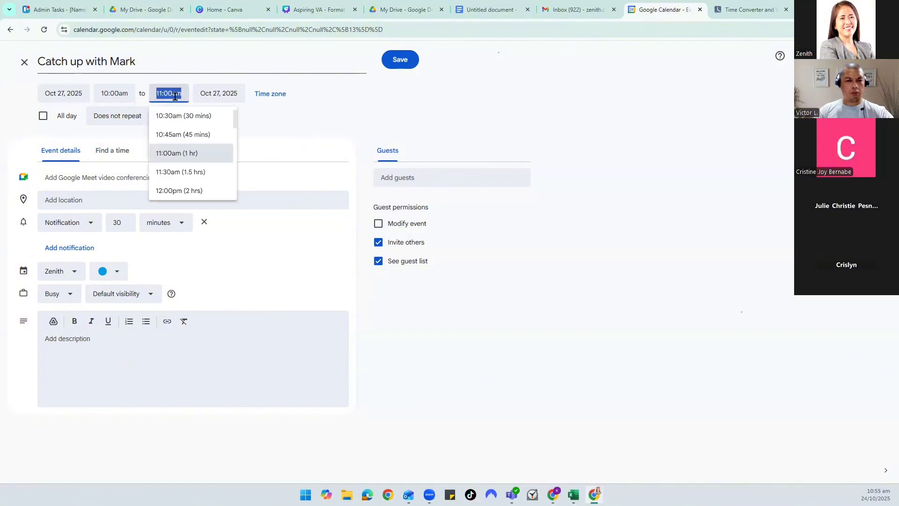
pyautogui.click(214, 178)
pyautogui.click(224, 139)
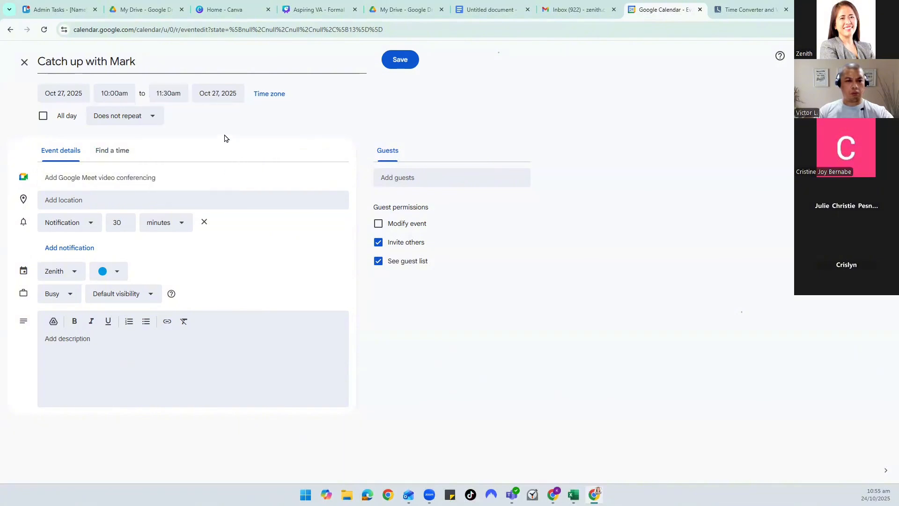
# Add the first suggested contact's e-mail address as a guest of the catch-up event
pyautogui.click(410, 180)
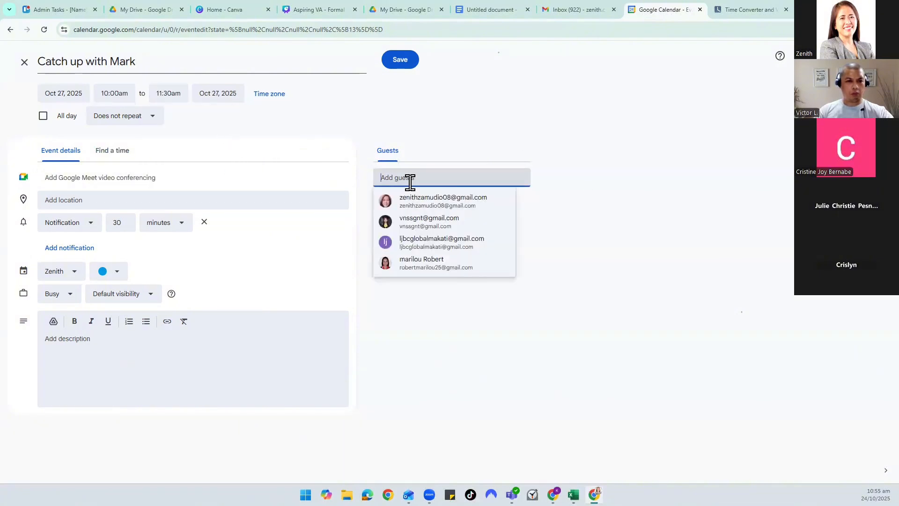
pyautogui.click(438, 201)
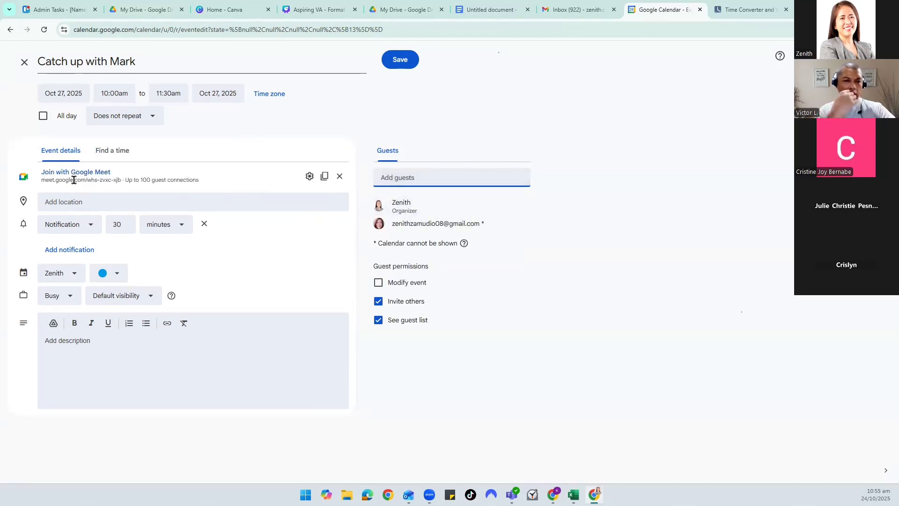
# Write the description: a first-name greeting, "This is the requested time for our catch up.", "Please let me know if you have other concerns." and a signed "Regards,"
pyautogui.click(159, 365)
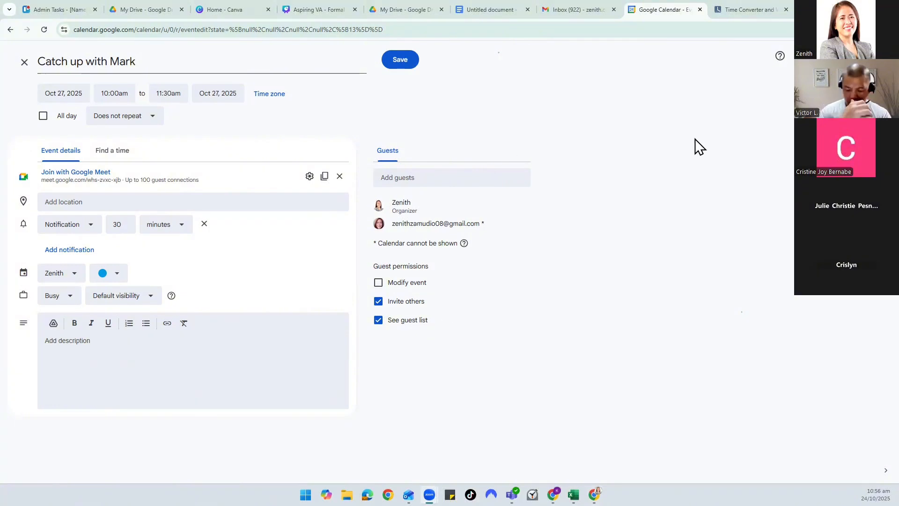
pyautogui.click(103, 364)
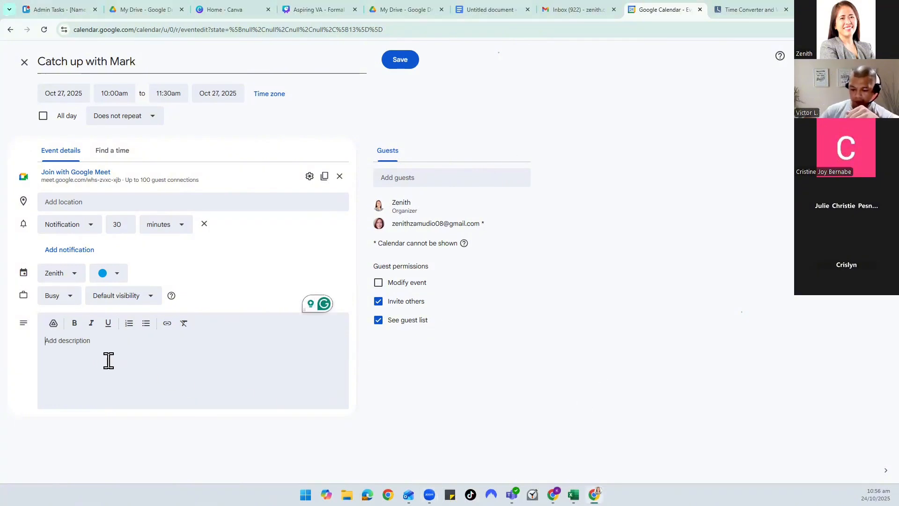
pyautogui.click(65, 344)
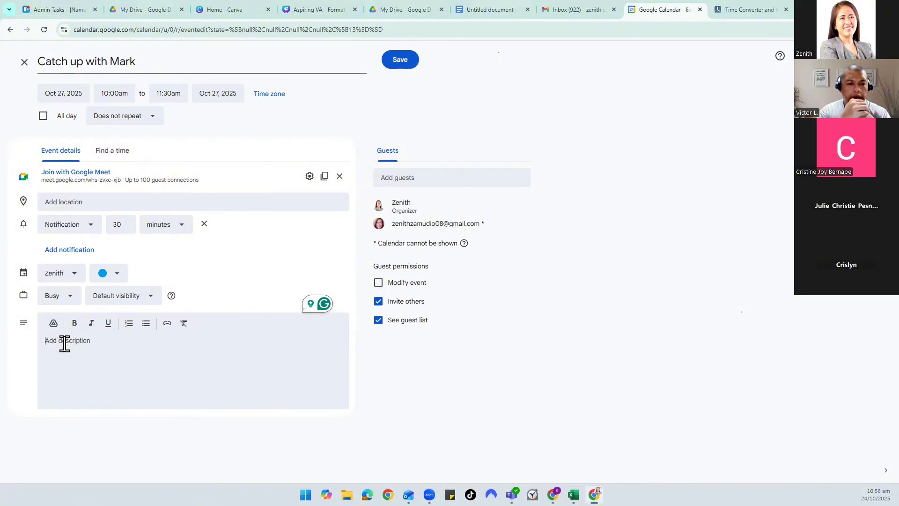
pyautogui.write('Hi S')
pyautogui.press('BackSpace')
pyautogui.press('BackSpace')
pyautogui.press('BackSpace')
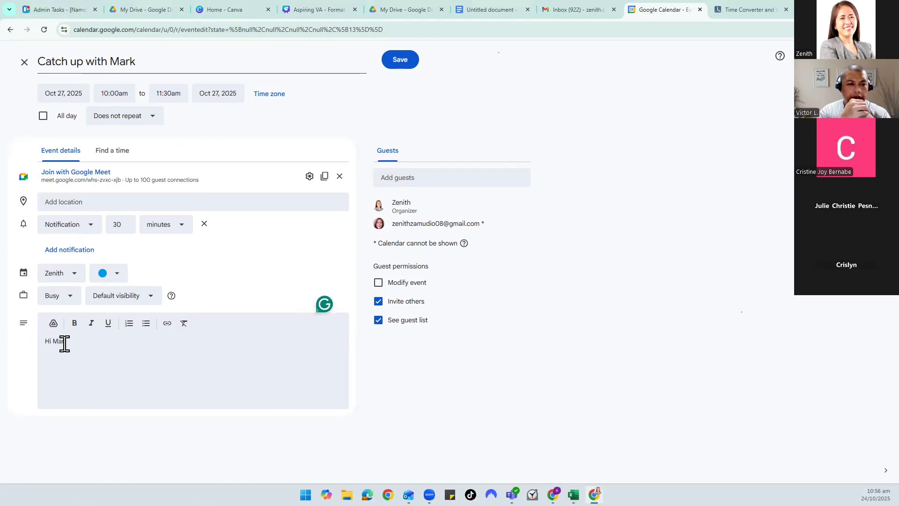
pyautogui.write('This is the requested time for our catch up')
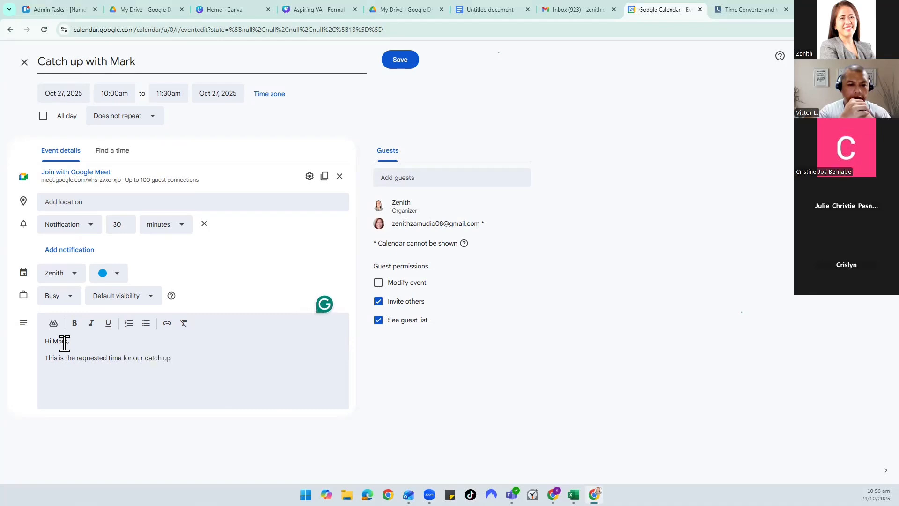
pyautogui.write('P')
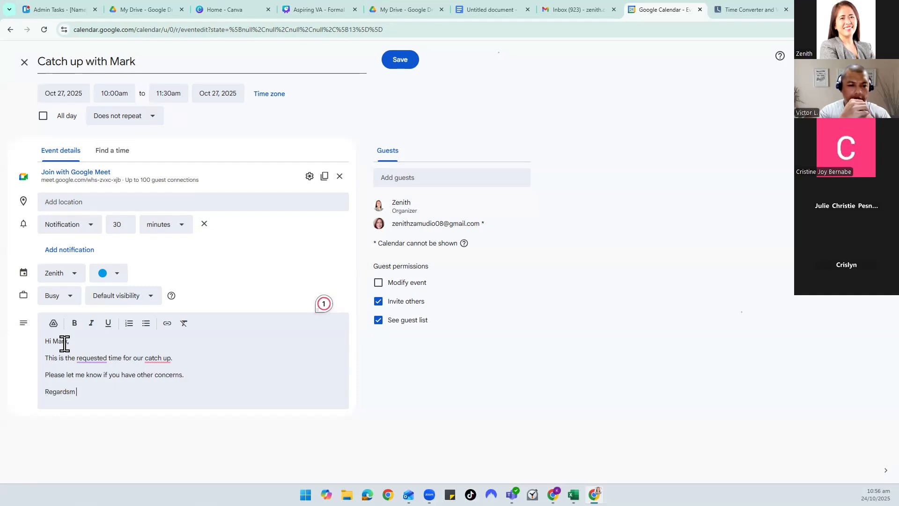
pyautogui.press('BackSpace')
pyautogui.press('BackSpace')
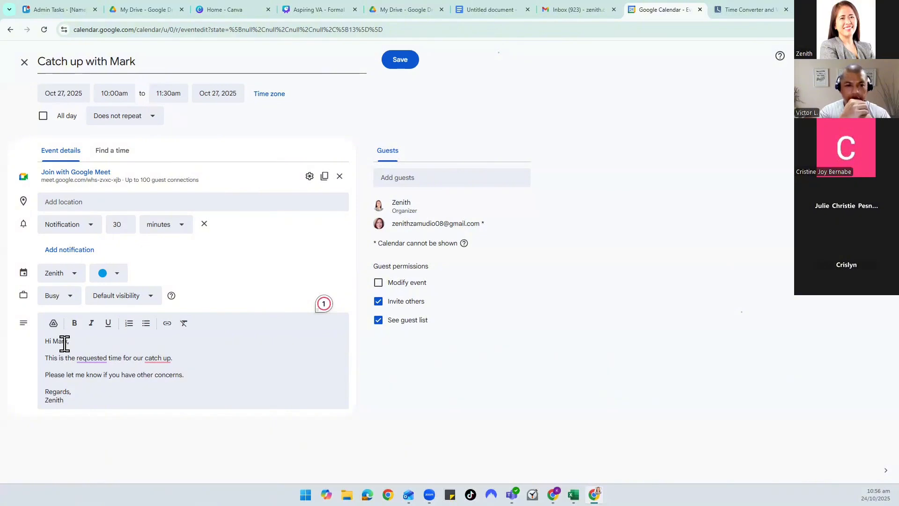
# Apply the writing suggestion that rewords the description's opening sentence to "This is the time that was asked for for our catch up."
pyautogui.click(89, 361)
pyautogui.click(120, 400)
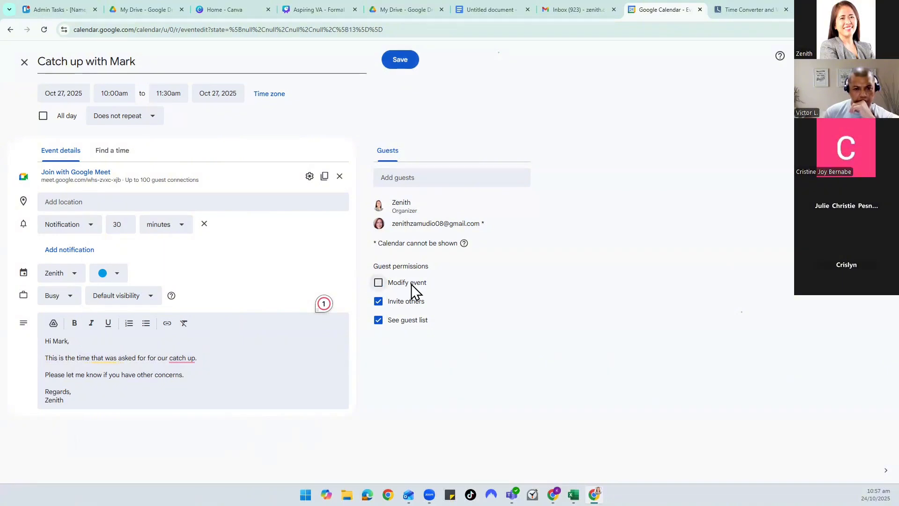
# Try the Modify event guest permission and clear it again, and save the event with invitation emails sent to the guests
pyautogui.click(379, 283)
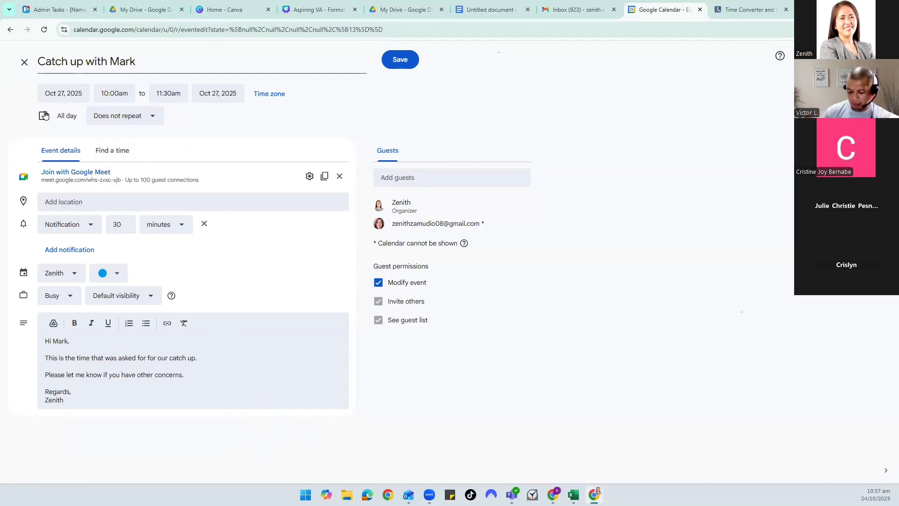
pyautogui.click(379, 282)
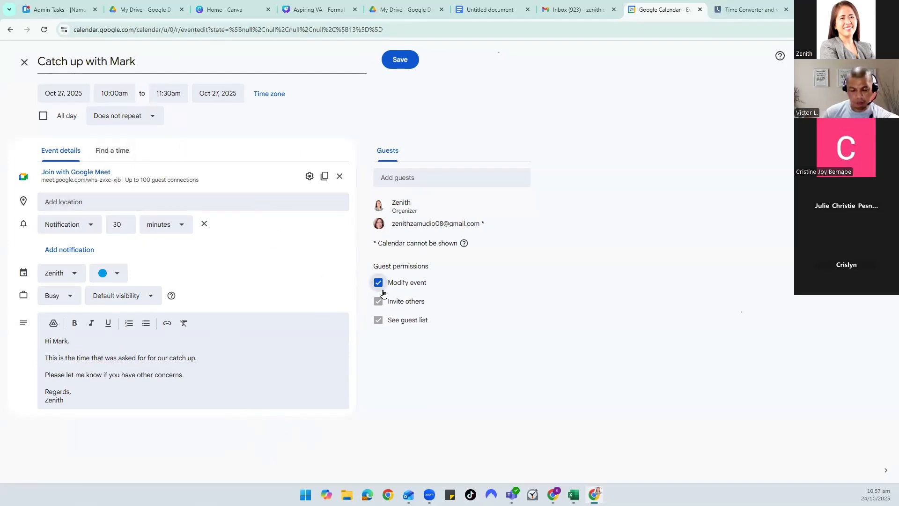
pyautogui.click(402, 63)
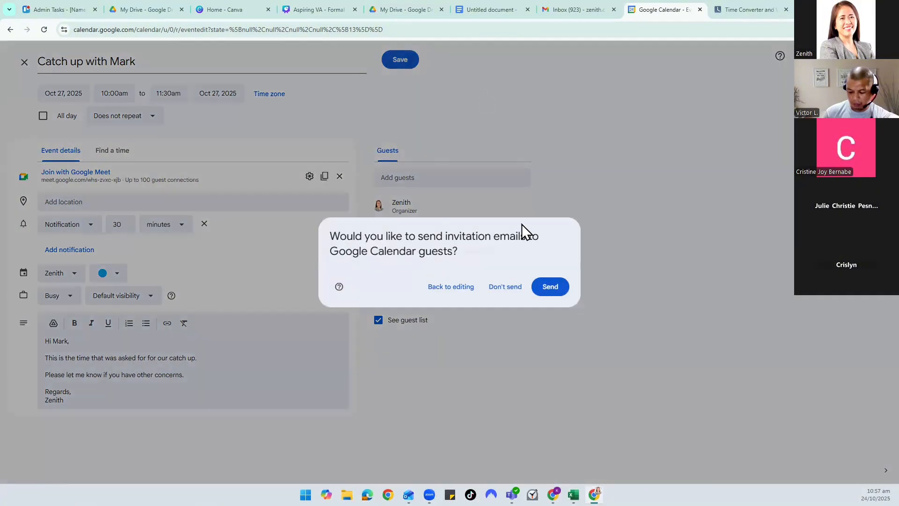
pyautogui.click(551, 287)
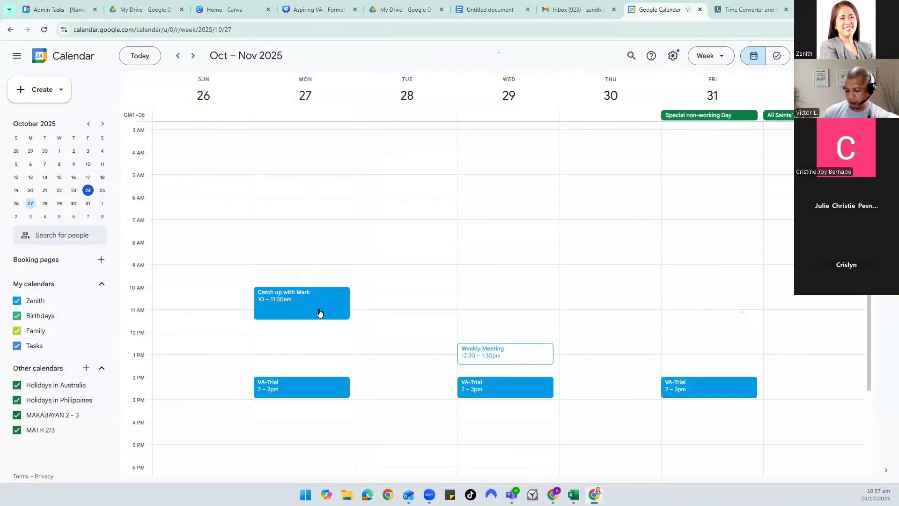
# Look through the weeks of December 1 and November 24 for the catch-up event and return to the week of October 27, 2025
pyautogui.click(30, 217)
pyautogui.click(30, 217)
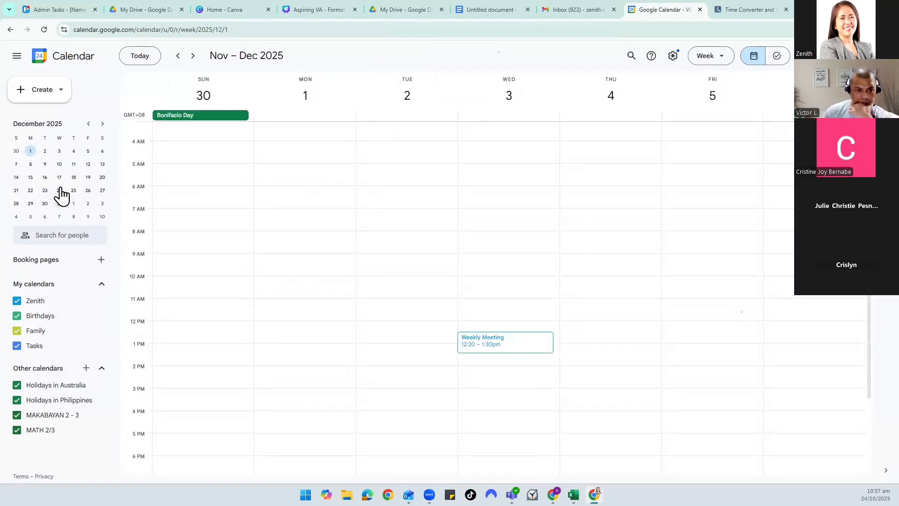
pyautogui.click(89, 124)
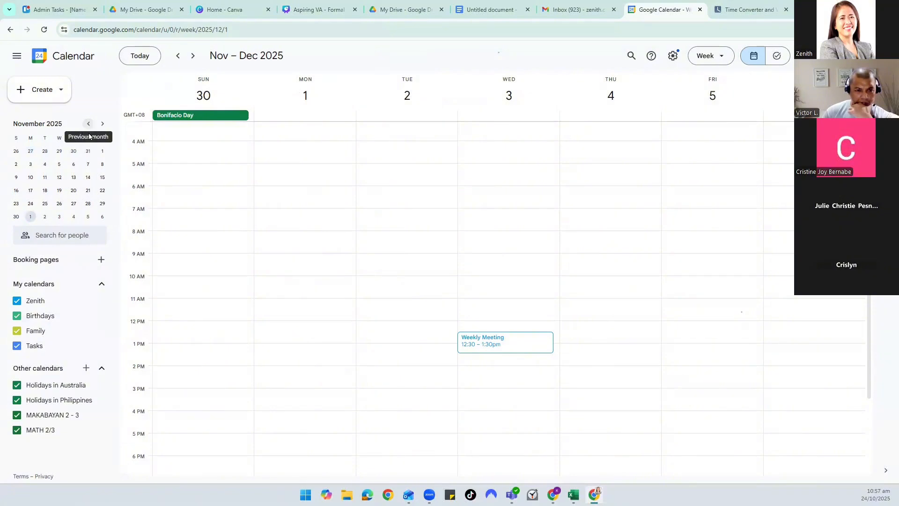
pyautogui.click(30, 203)
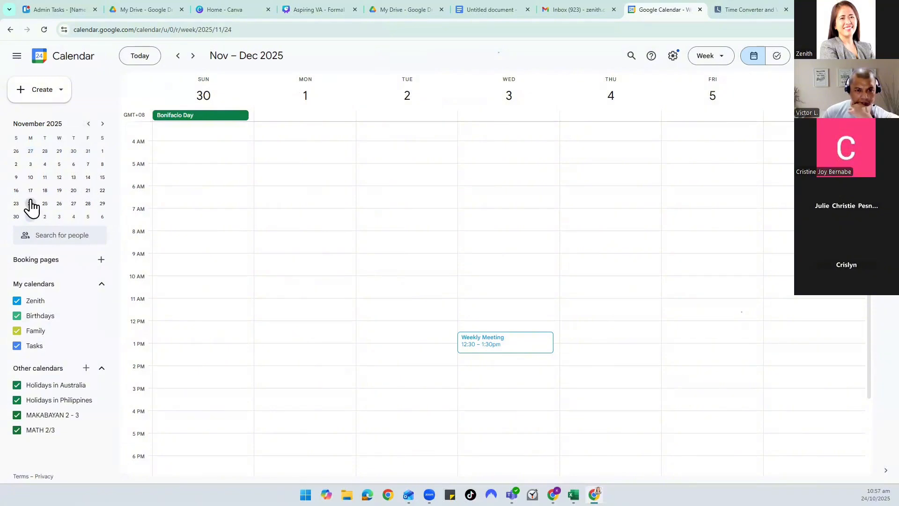
pyautogui.click(89, 124)
pyautogui.click(30, 203)
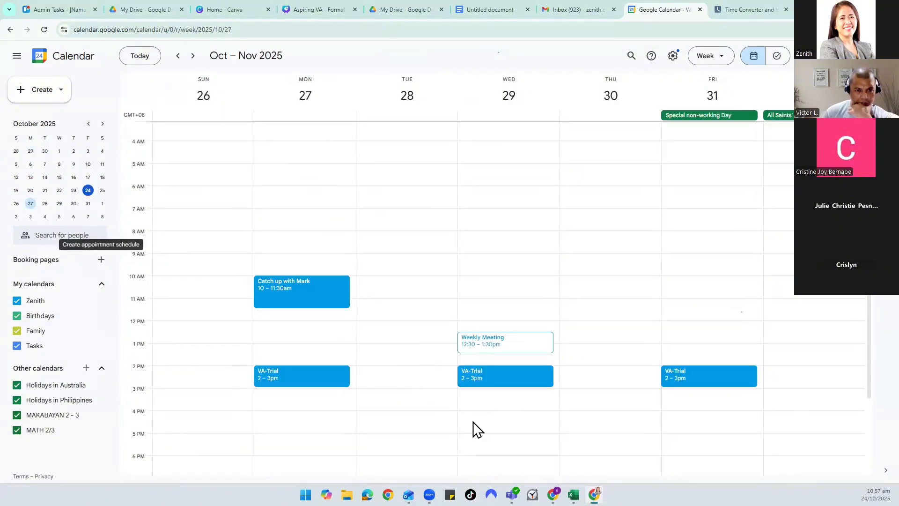
# Set the October 27 catch-up event to repeat weekly on Monday until March 30, 2026, and save it with update emails sent to the guests
pyautogui.click(312, 300)
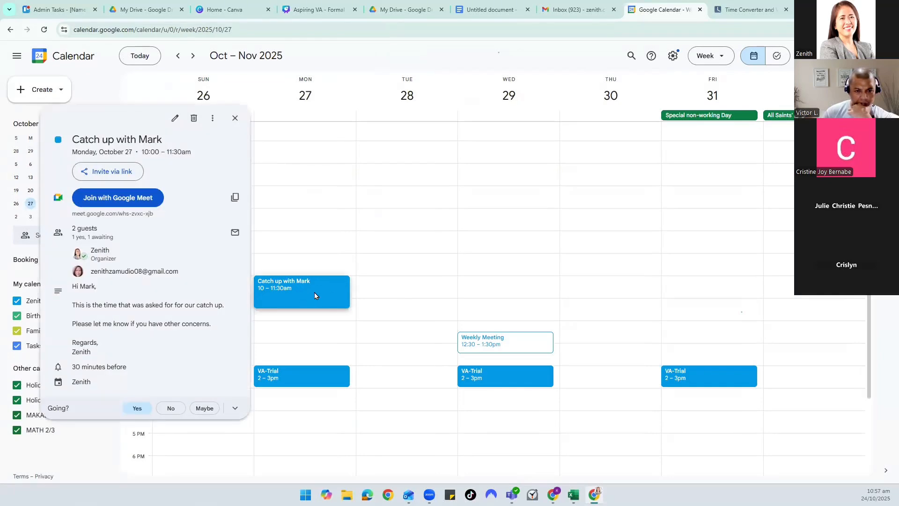
pyautogui.click(175, 119)
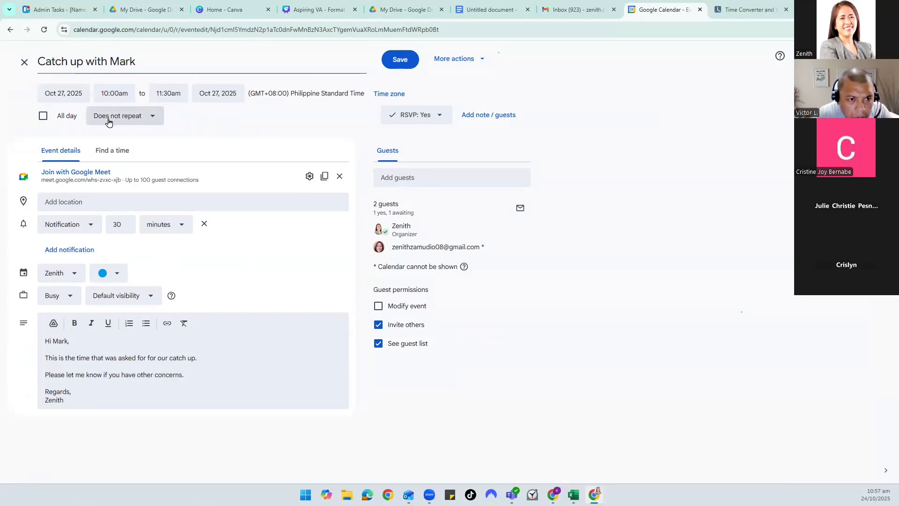
pyautogui.click(145, 122)
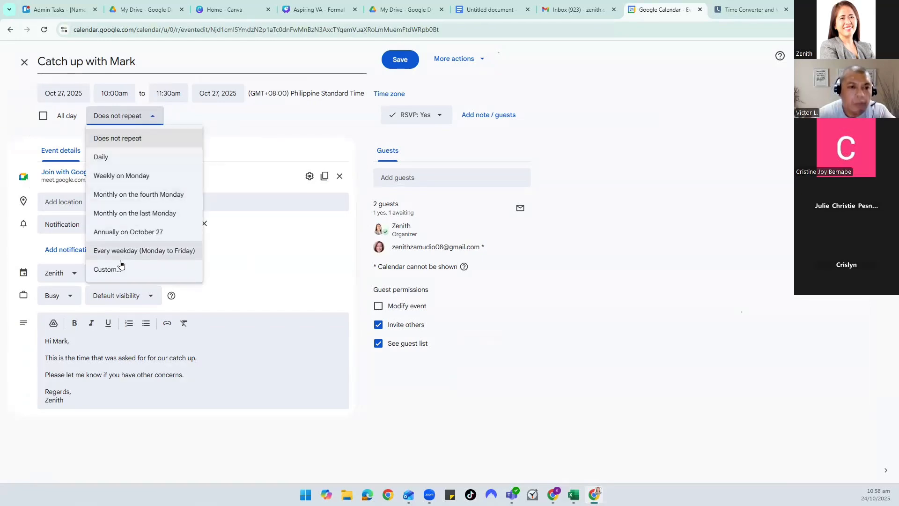
pyautogui.click(110, 271)
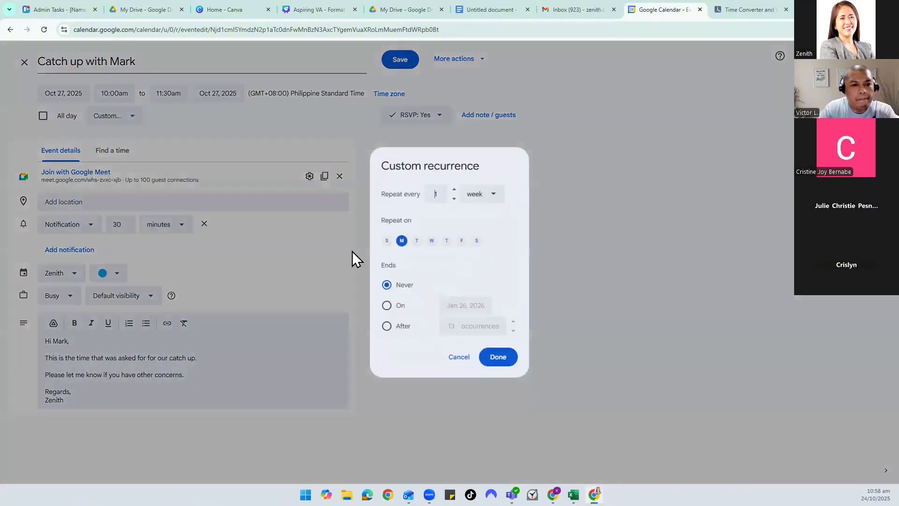
pyautogui.click(389, 312)
pyautogui.click(480, 306)
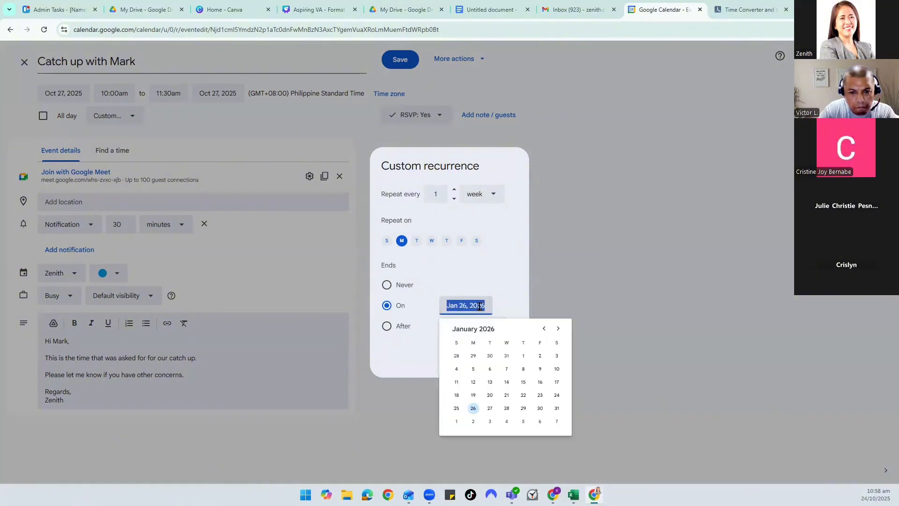
pyautogui.click(558, 329)
pyautogui.click(559, 333)
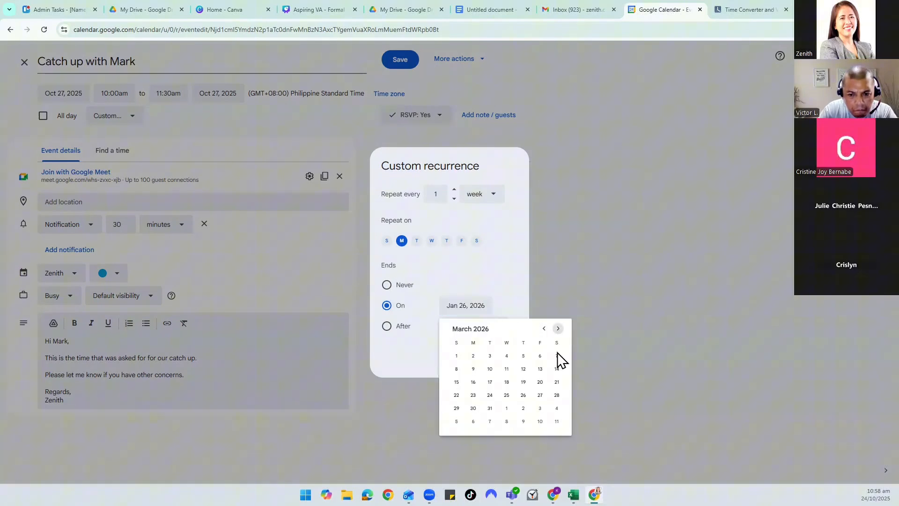
pyautogui.click(472, 409)
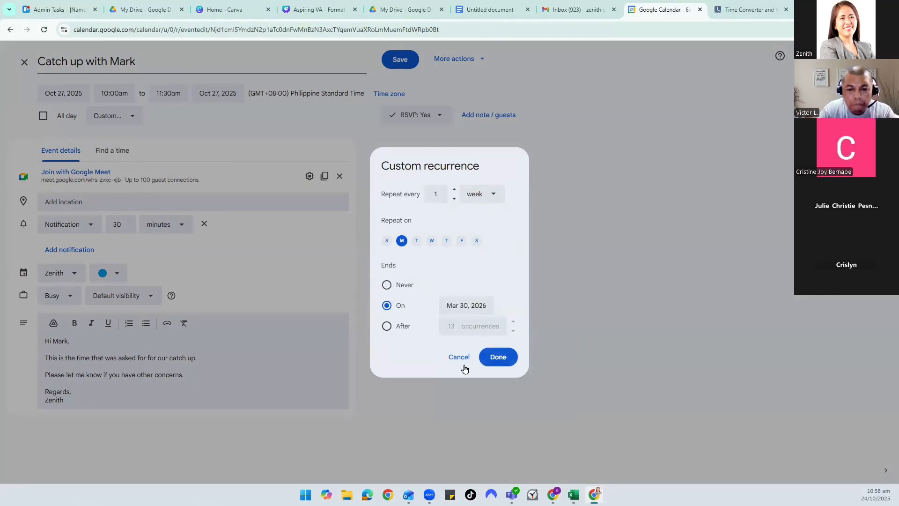
pyautogui.click(507, 366)
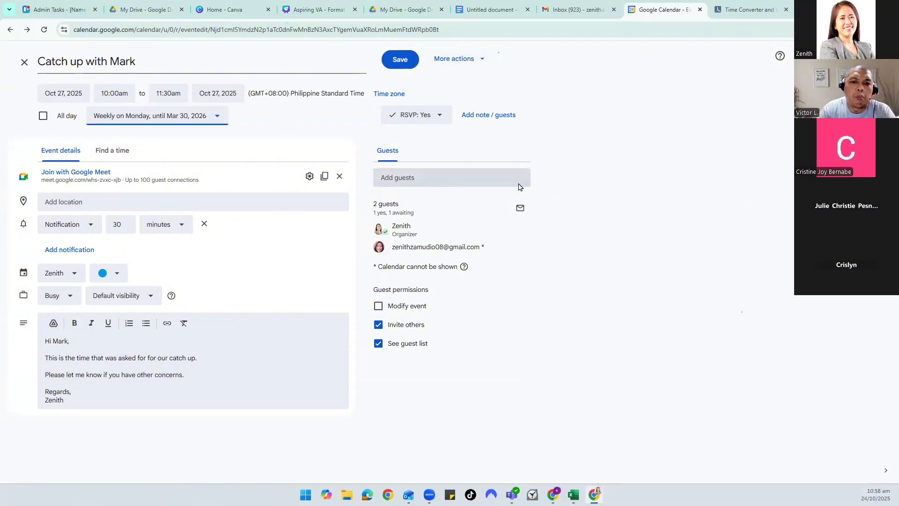
pyautogui.click(400, 61)
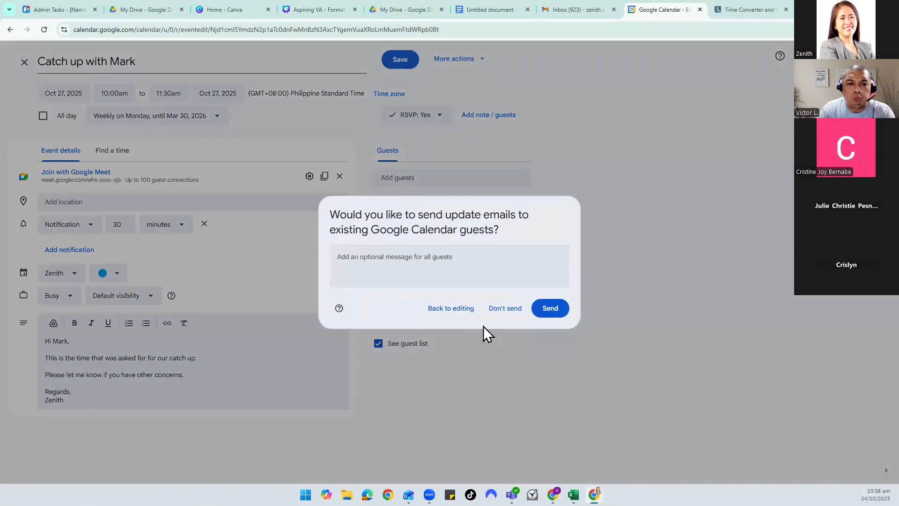
pyautogui.click(556, 313)
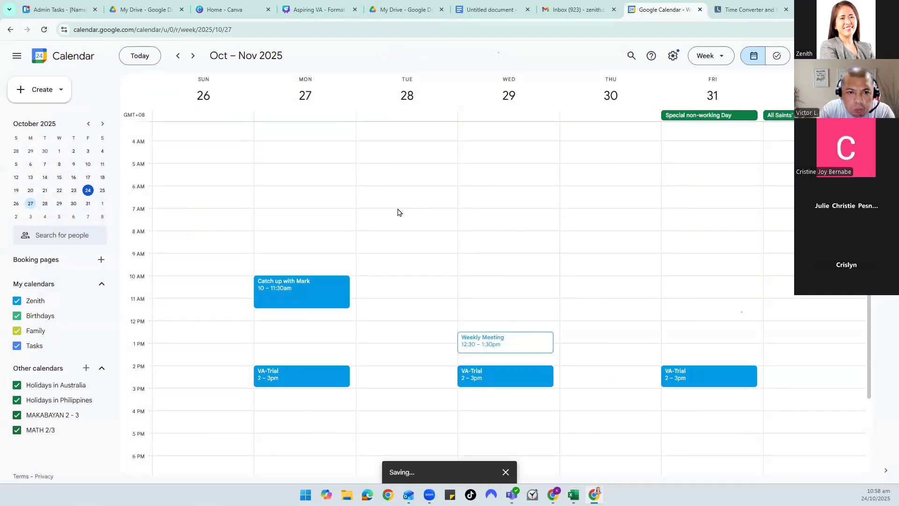
# Check the weeks from November 3 to December 1, 2025, for the repeating Monday catch-up and move the month overview back to September 2025
pyautogui.click(30, 216)
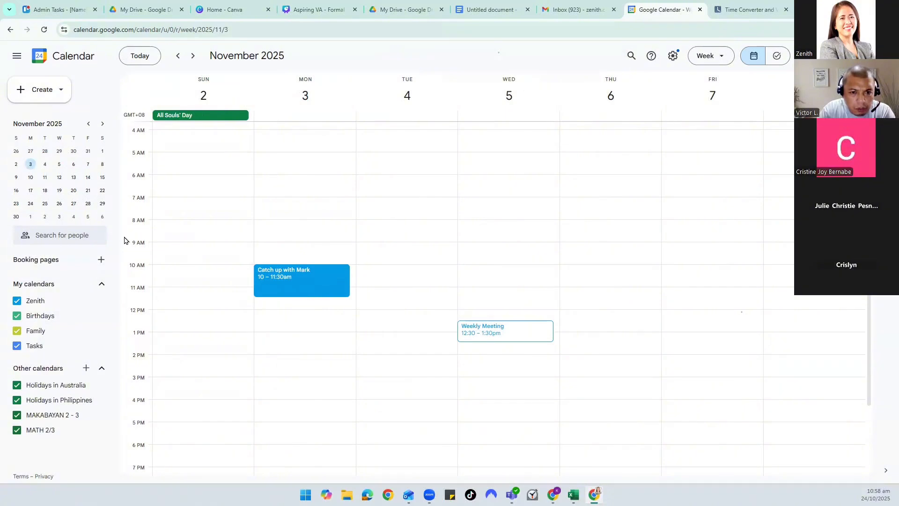
pyautogui.click(30, 177)
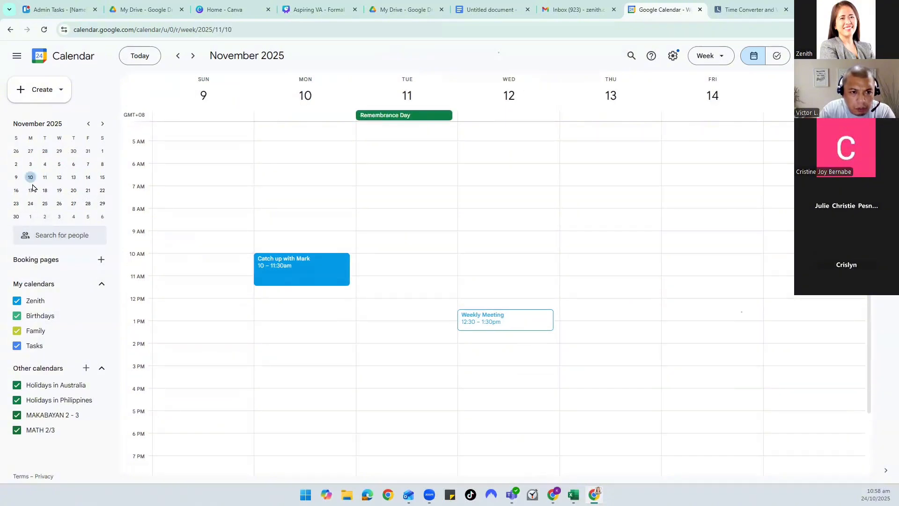
pyautogui.click(30, 190)
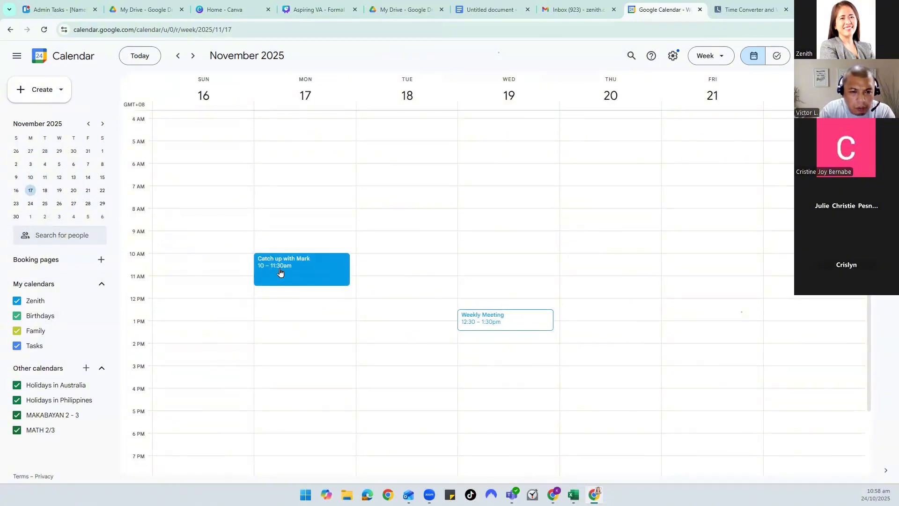
pyautogui.click(30, 204)
pyautogui.click(30, 217)
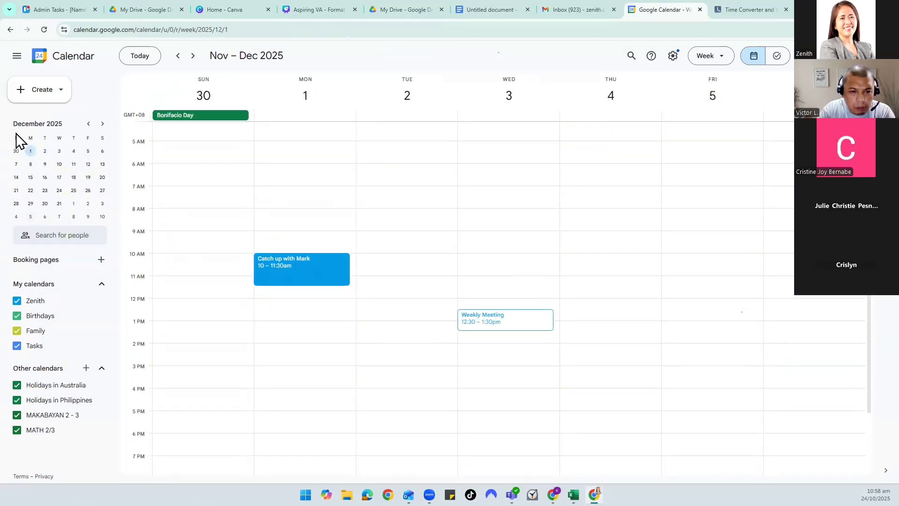
pyautogui.click(87, 125)
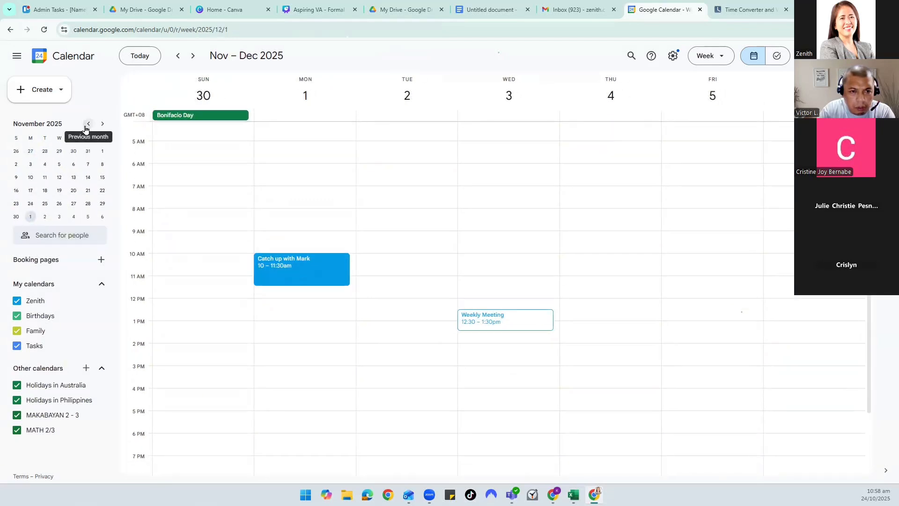
pyautogui.click(87, 125)
pyautogui.click(88, 124)
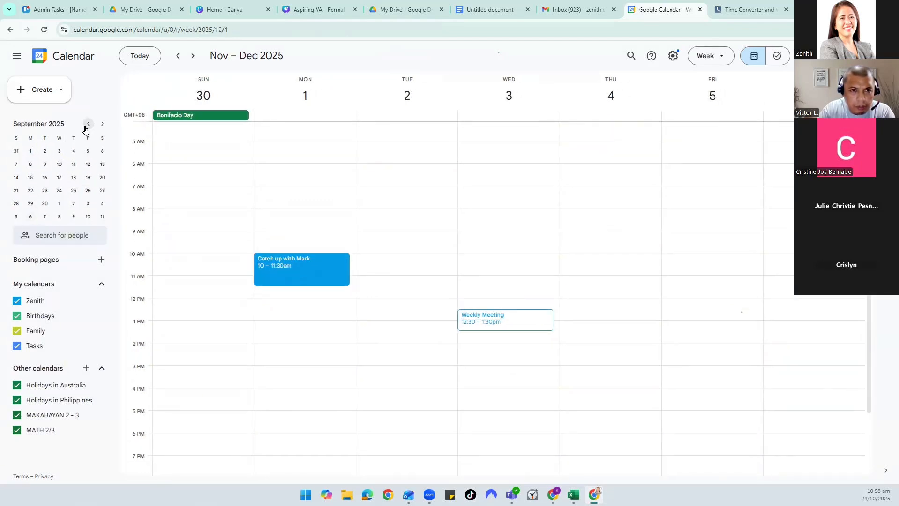